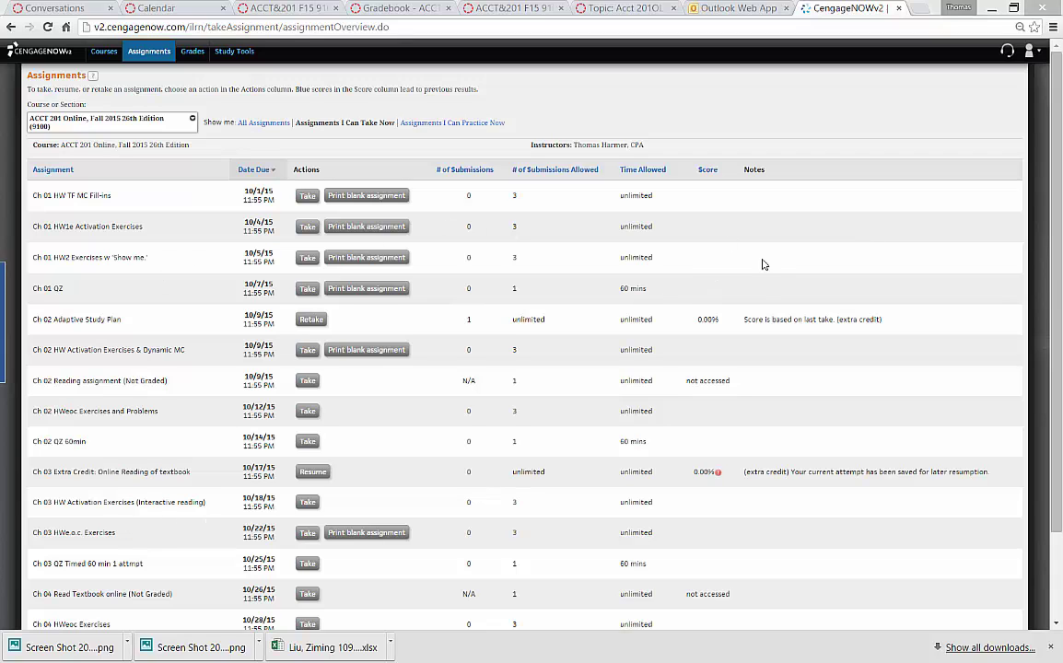
Start the practice assignment Ch 04 Practice E.O.C. Exercises (Not Graded) and open exercise EX.4-12
click(453, 125)
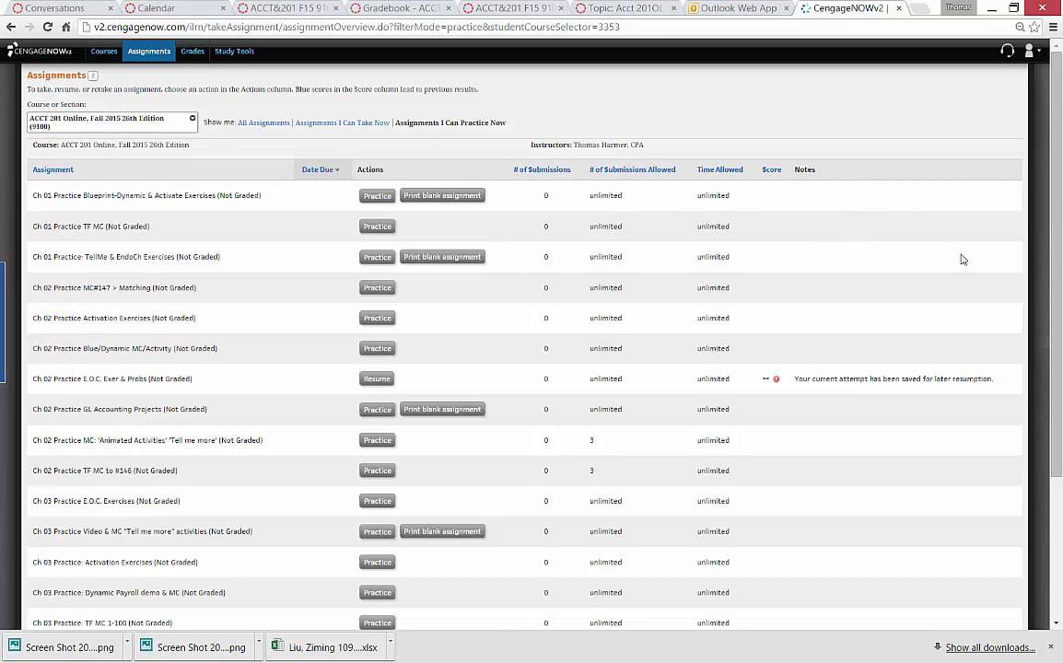
scroll(961, 260, down, 3)
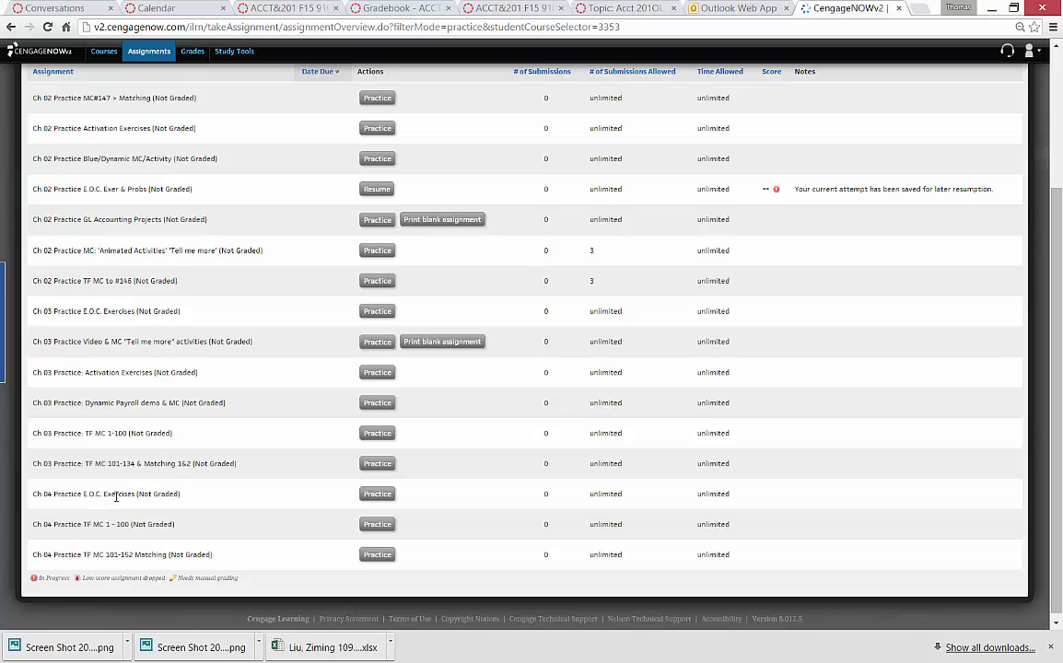
click(379, 495)
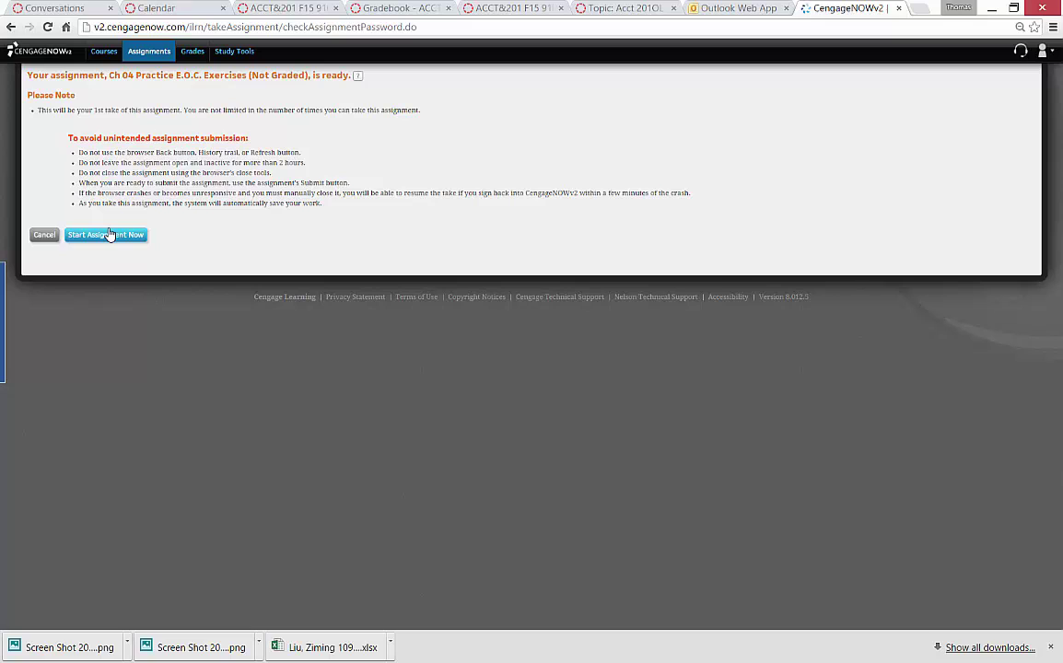
click(105, 241)
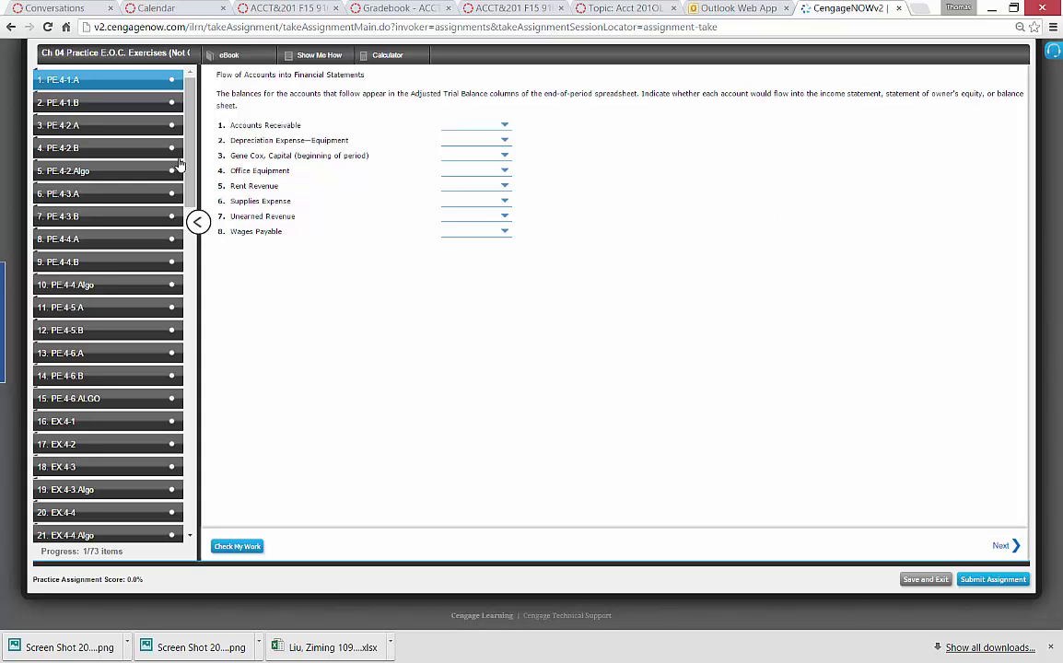
scroll(59, 331, down, 5)
click(59, 331)
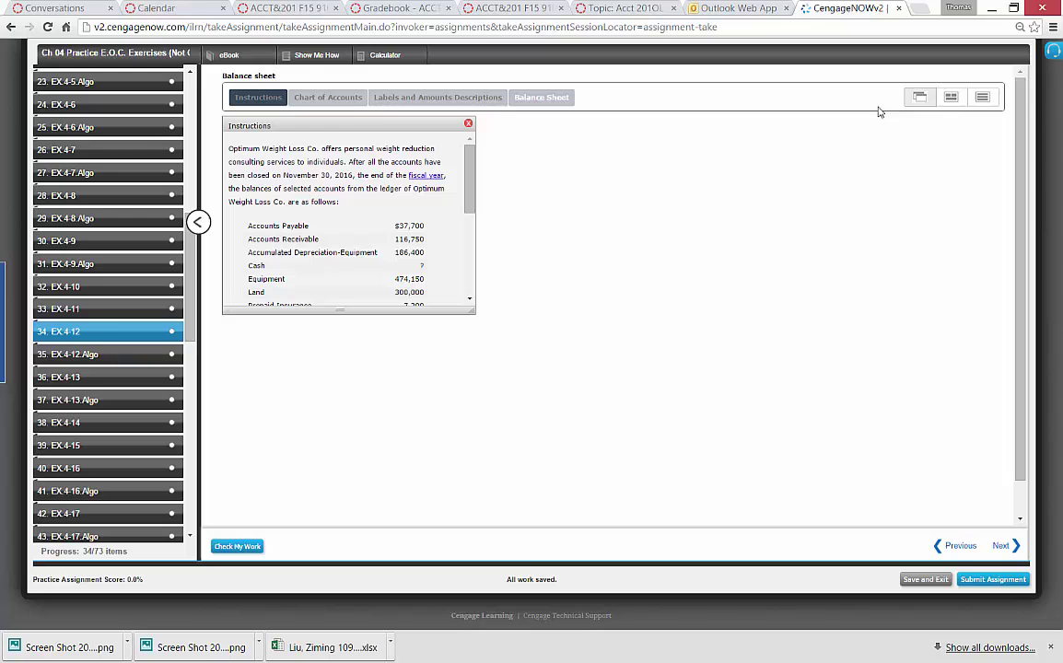
Show the Chart of Accounts, Labels and Amounts Descriptions, and Balance Sheet sections with the Instructions in one vertically stacked layout
click(346, 100)
click(405, 99)
click(542, 99)
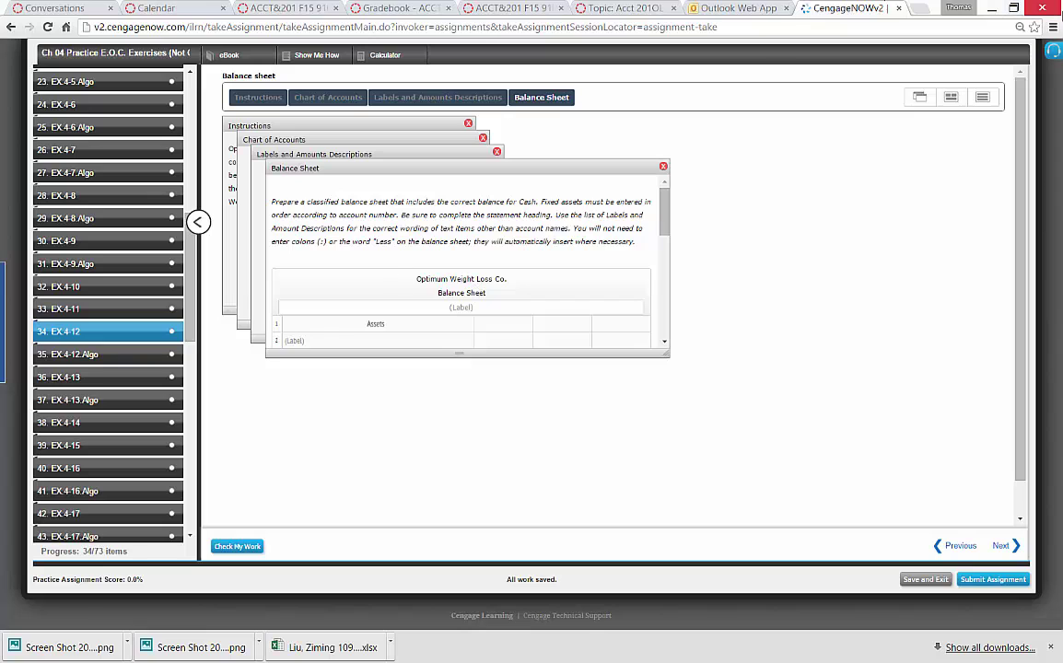
click(984, 100)
Examine the exercise's instructions, account balances, chart of accounts, label list and blank balance sheet form
scroll(883, 170, down, 5)
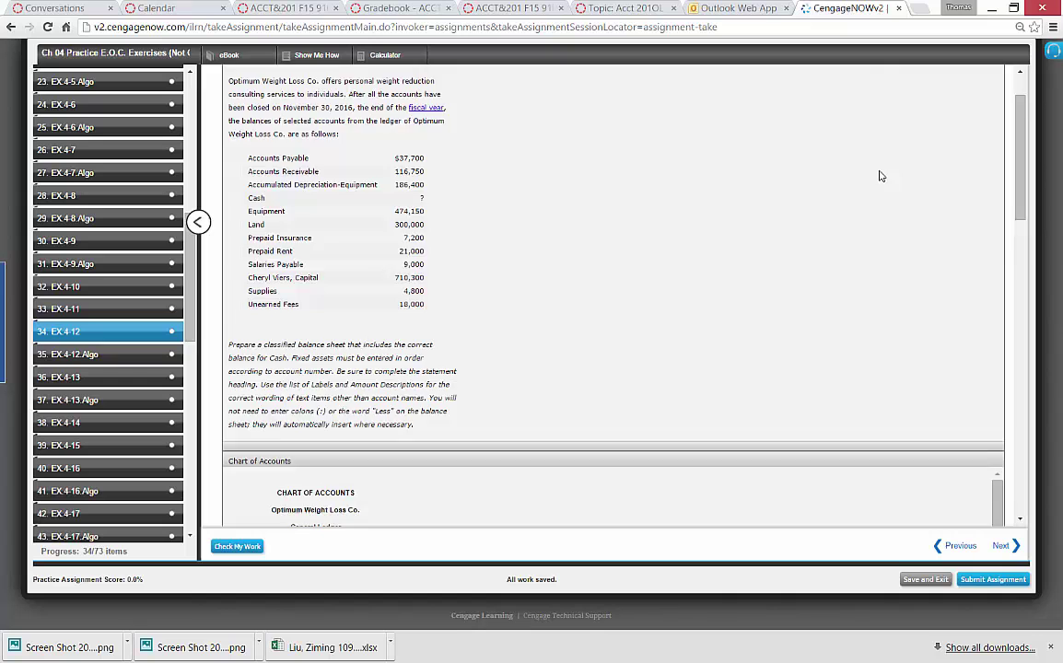
scroll(879, 176, down, 10)
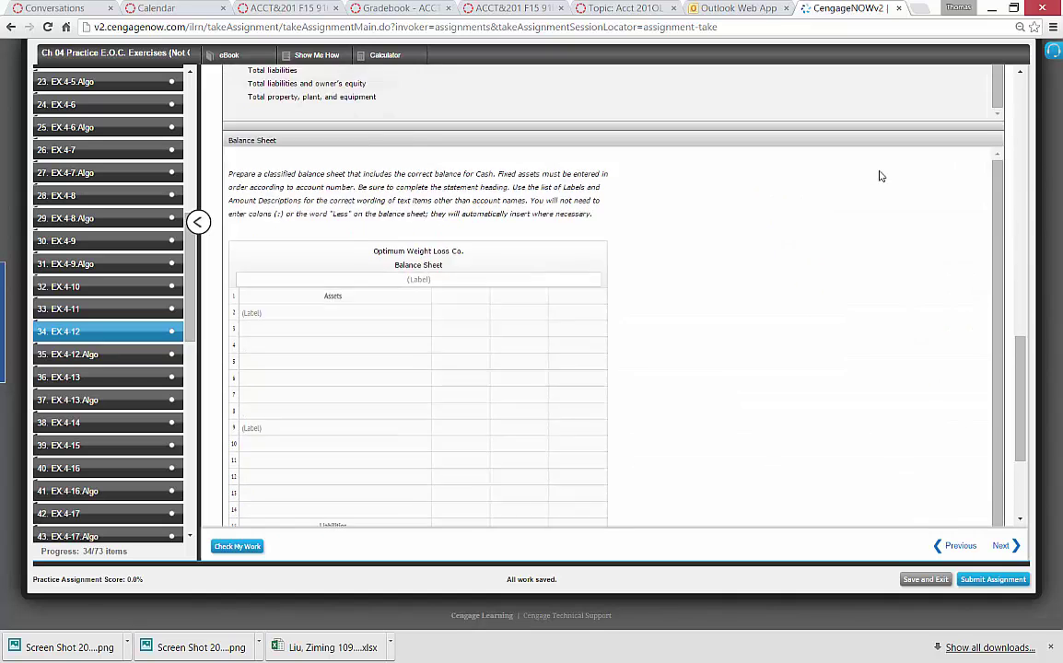
scroll(879, 176, up, 10)
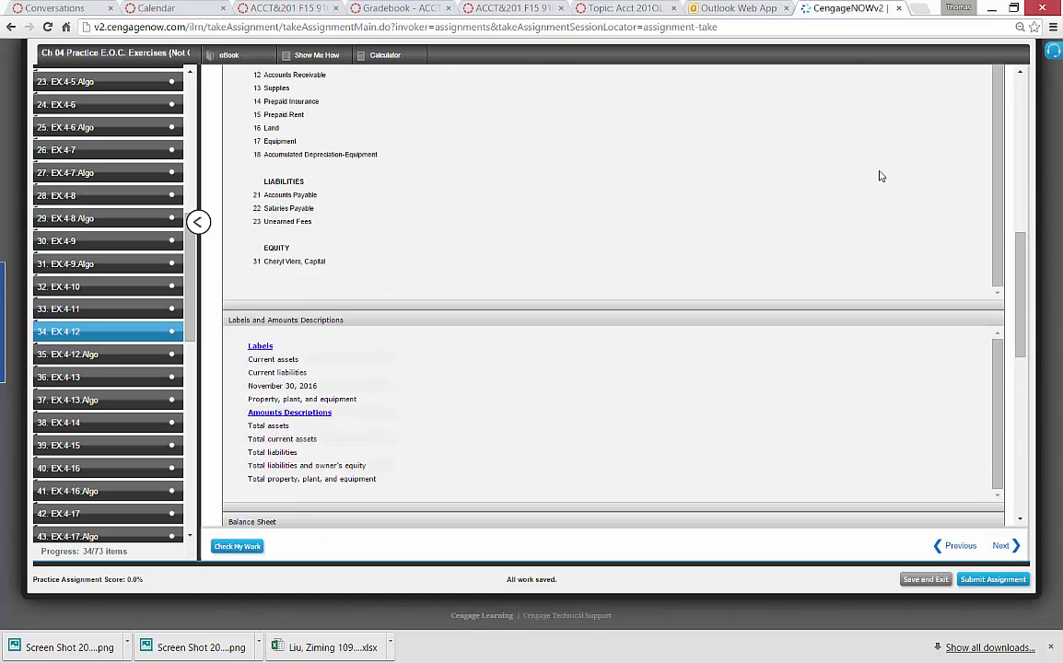
scroll(880, 176, up, 3)
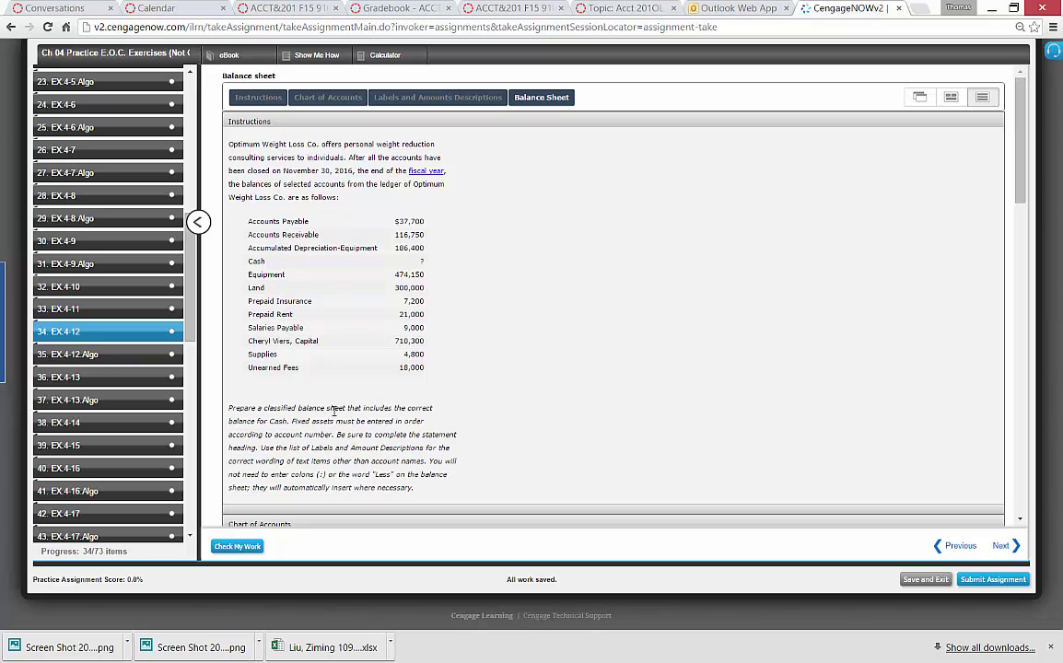
scroll(406, 333, down, 10)
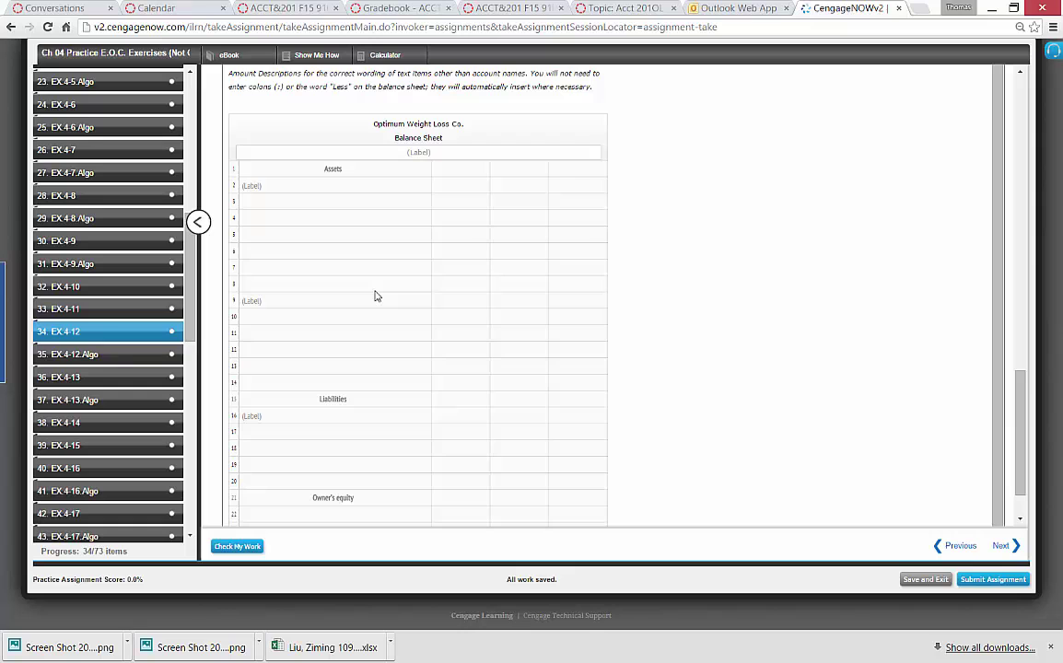
scroll(375, 295, up, 5)
scroll(375, 296, down, 3)
scroll(375, 295, up, 5)
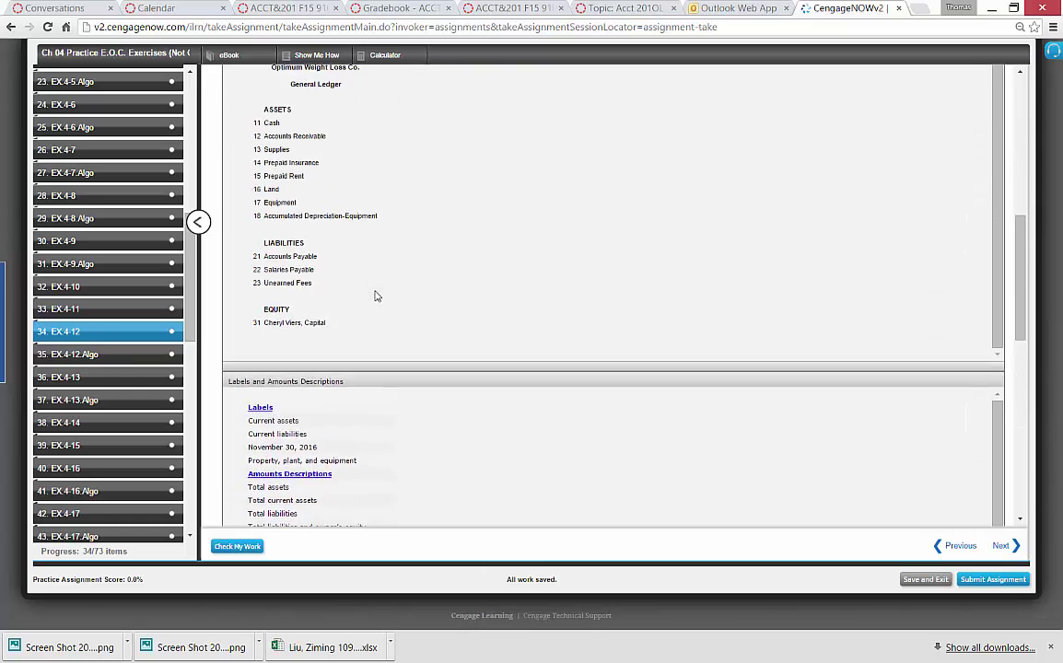
scroll(375, 296, up, 4)
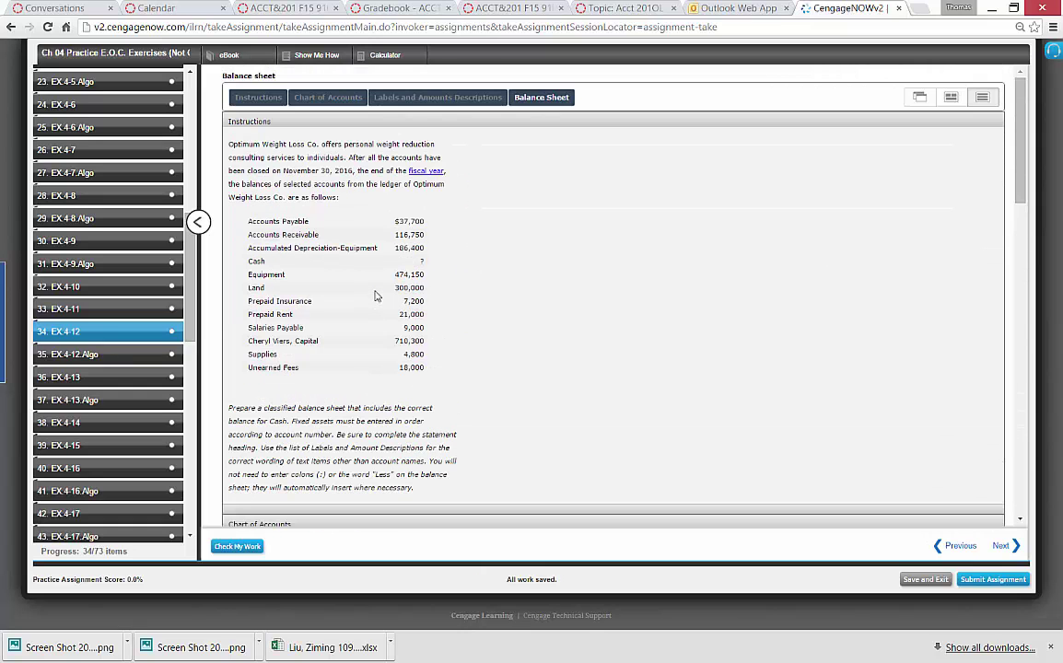
Take the browser out of full-screen size, narrow its window, and switch to the blank Word document behind it
click(1013, 8)
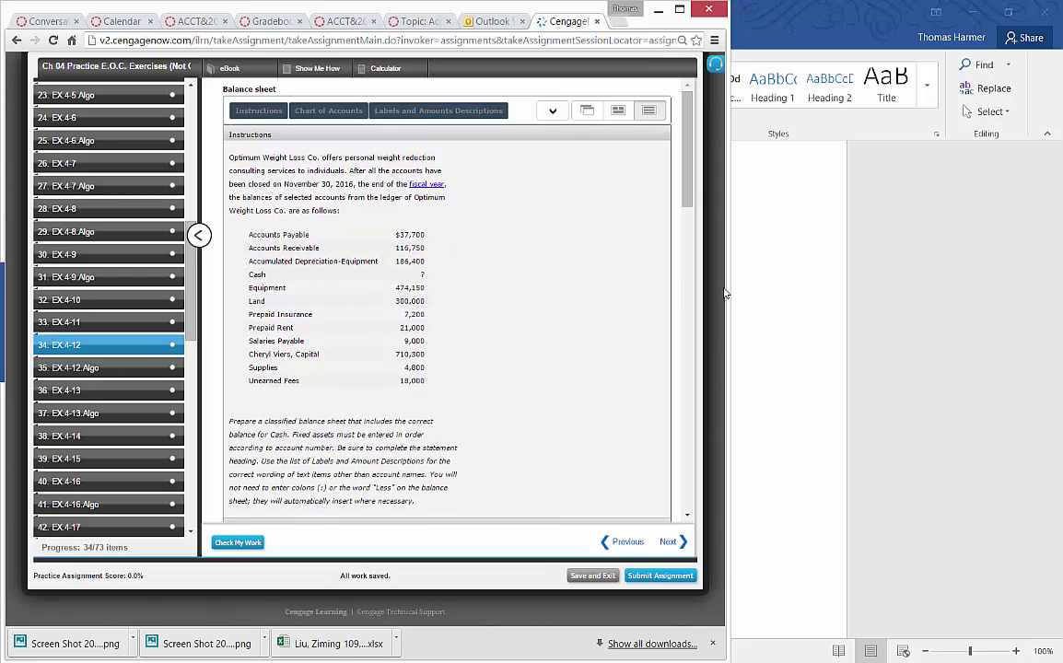
drag(725, 293, 662, 297)
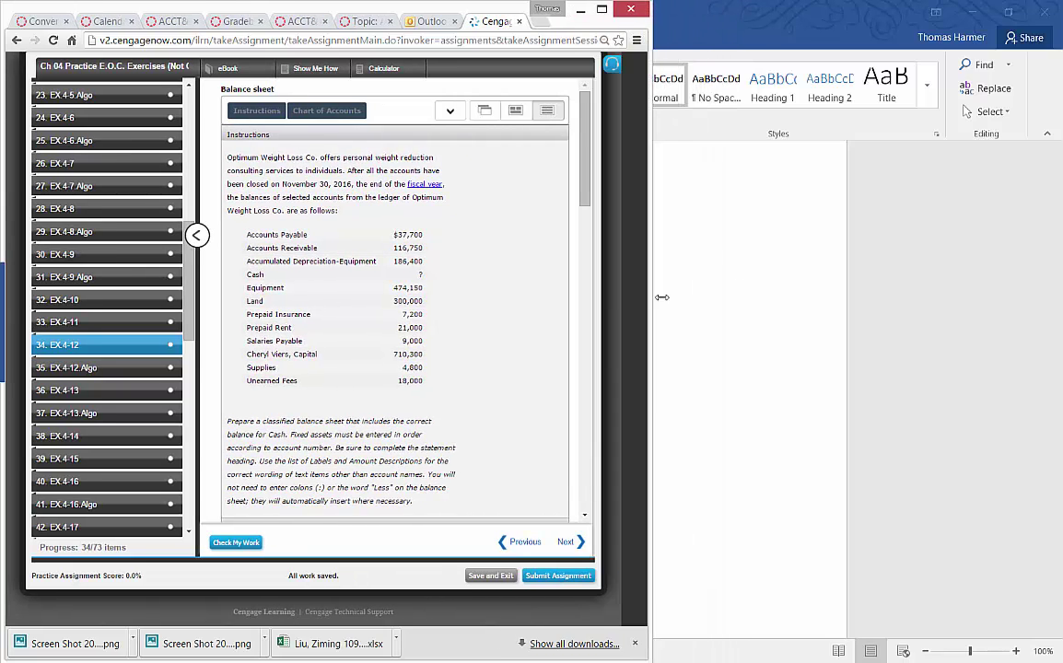
click(776, 320)
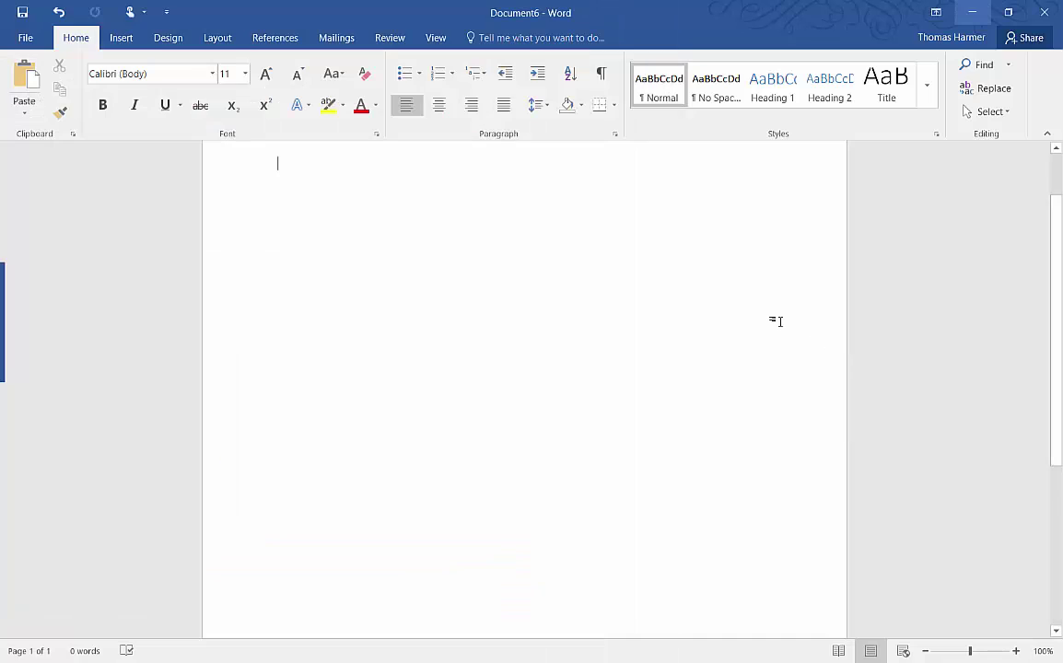
Shrink the Word window, place it directly beside the browser and stretch it to the full screen height
click(1011, 13)
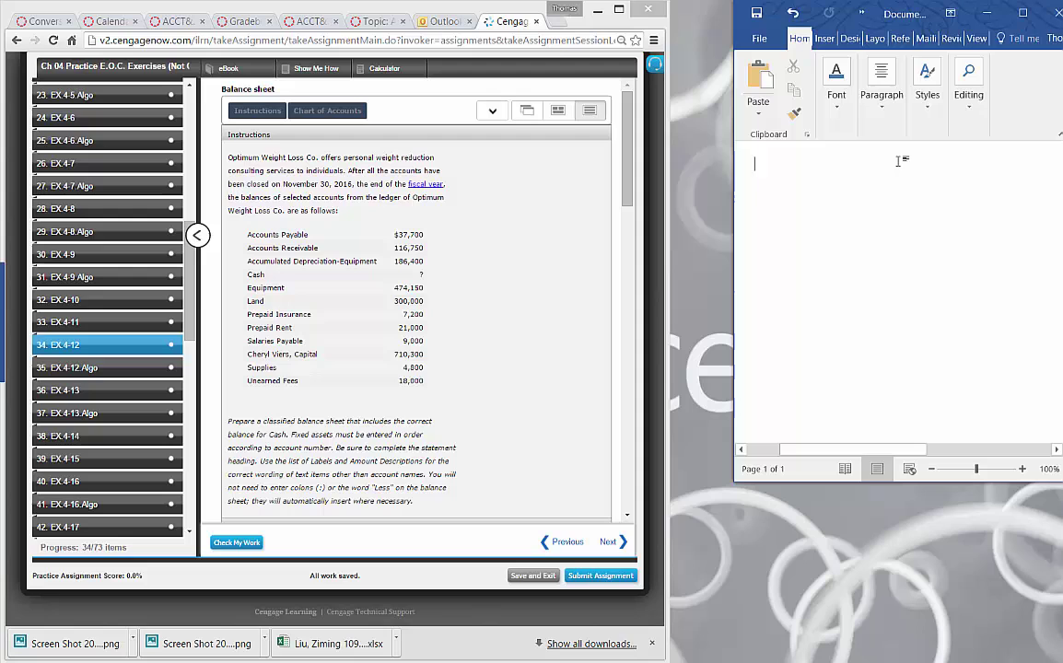
drag(820, 16, 787, 22)
drag(1044, 185, 1057, 185)
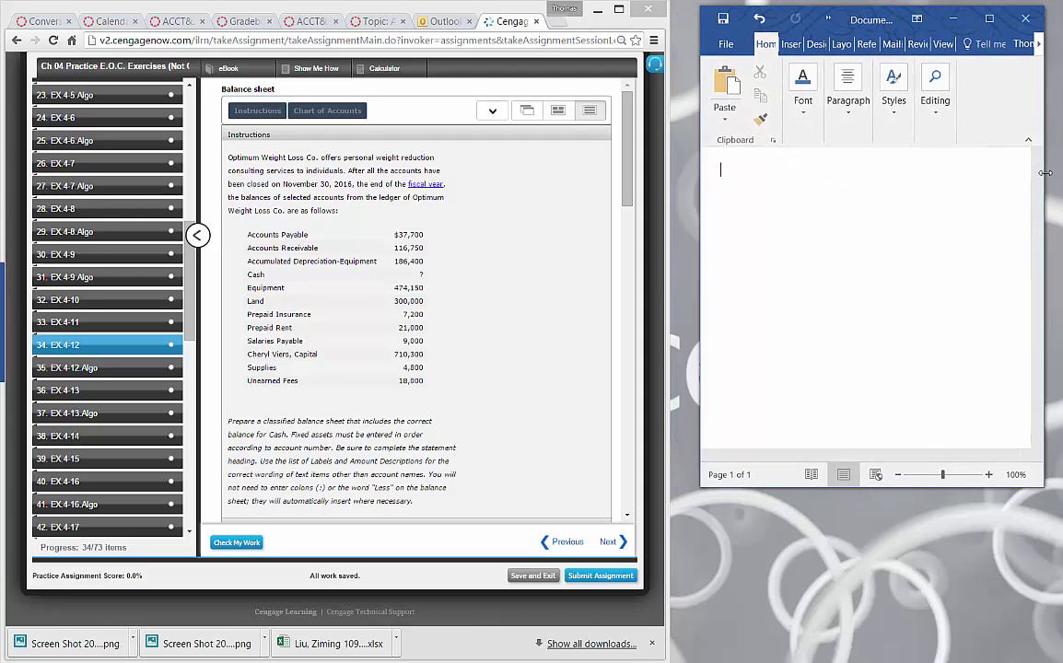
drag(877, 7, 846, 12)
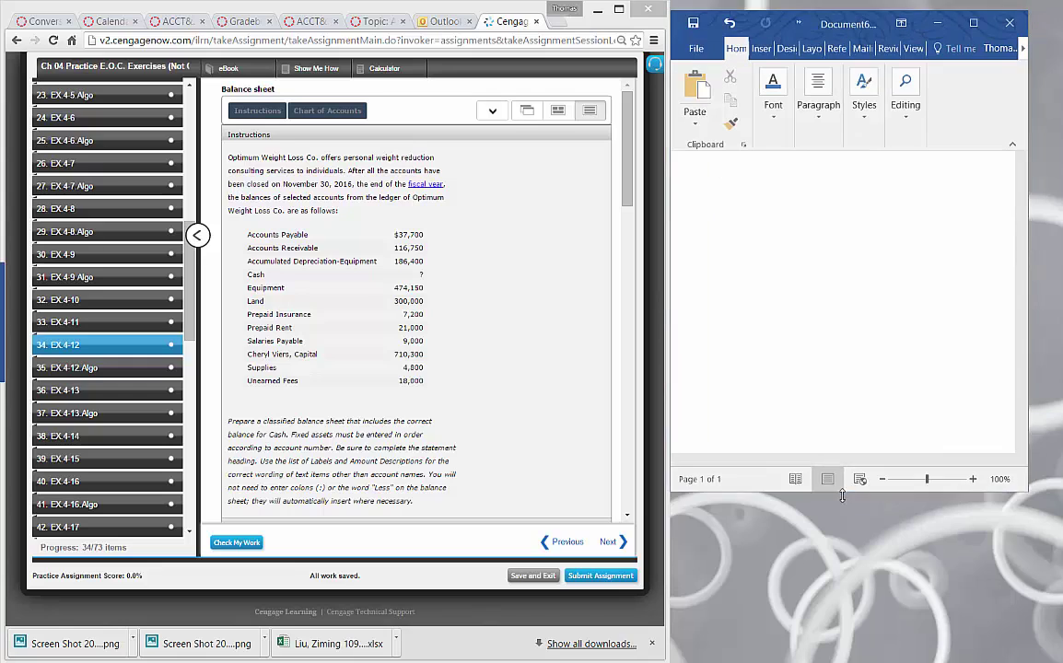
drag(847, 488, 846, 659)
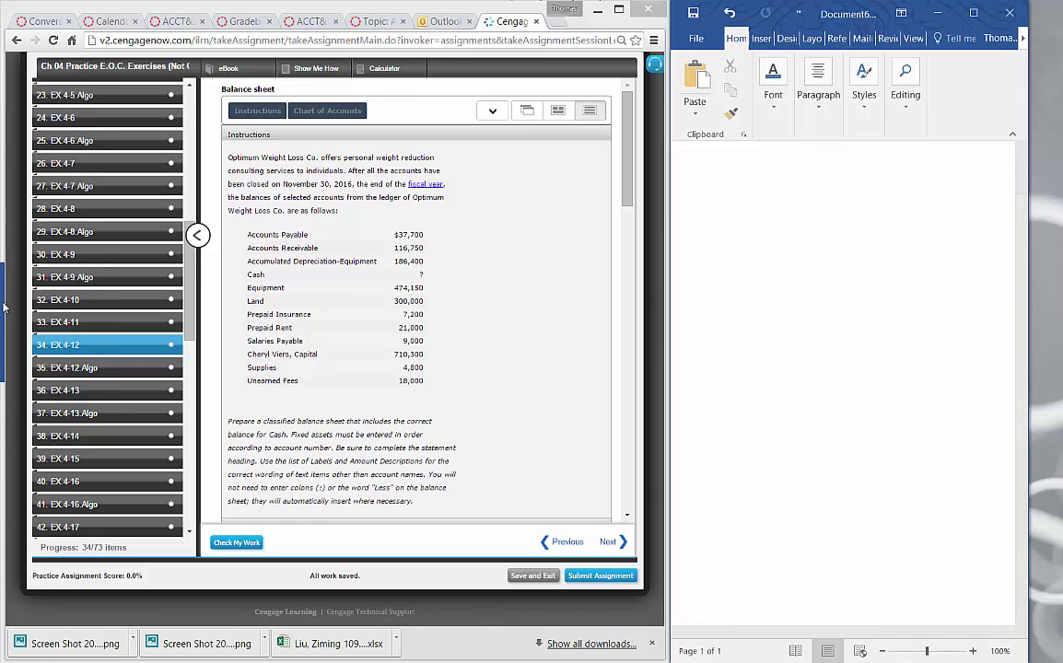
Capture the list of account balances from the exercise instructions as an image and paste it into the Word document
mouse_move(3, 306)
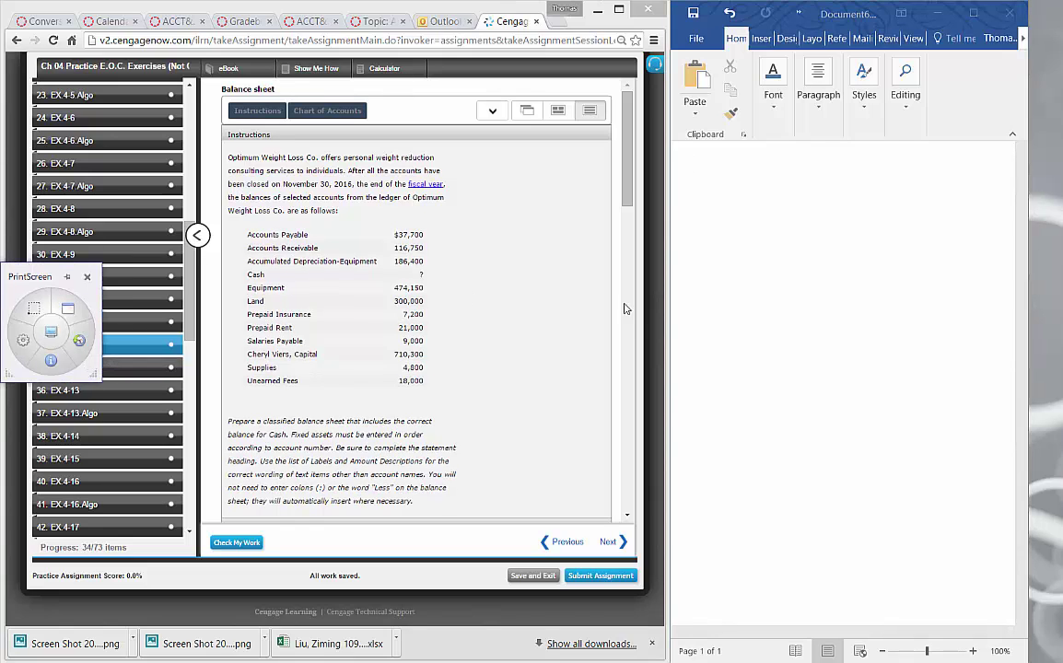
click(721, 306)
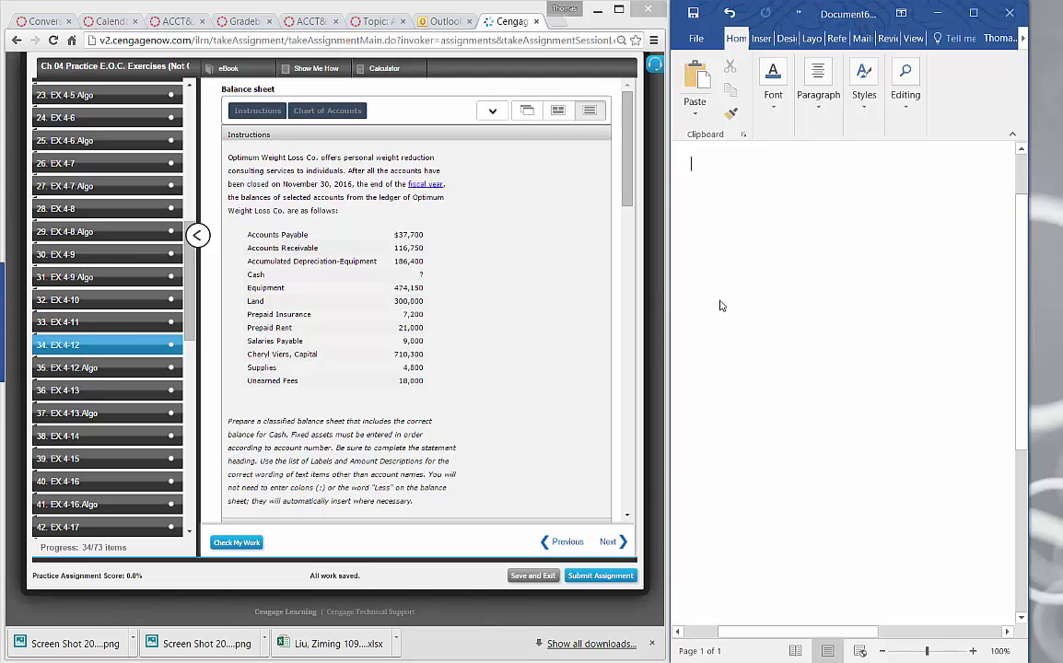
key(Print)
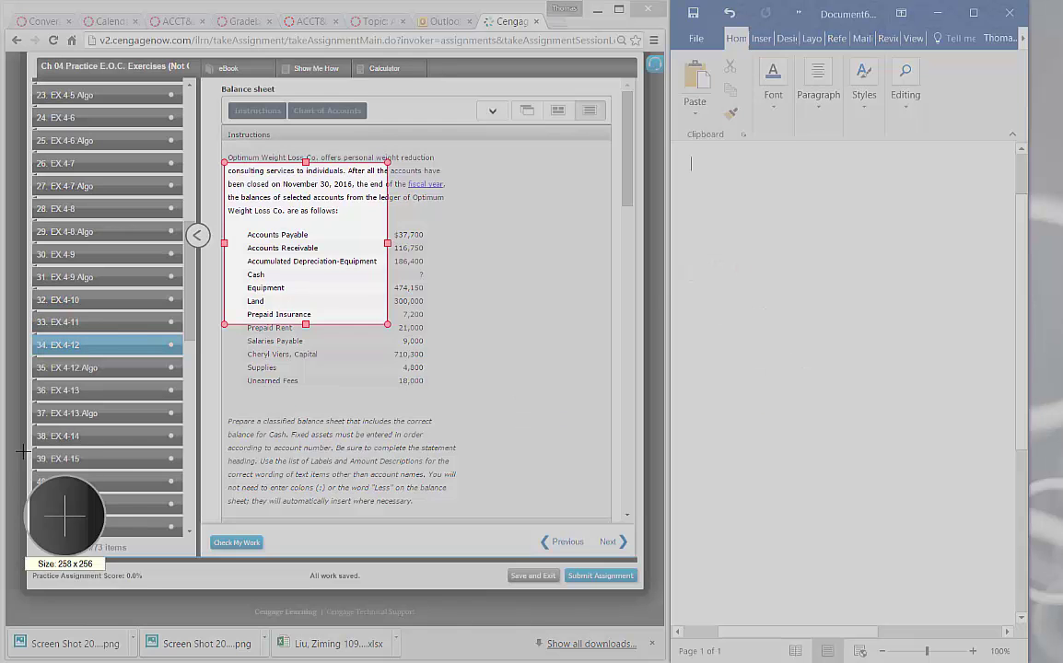
drag(439, 394, 236, 221)
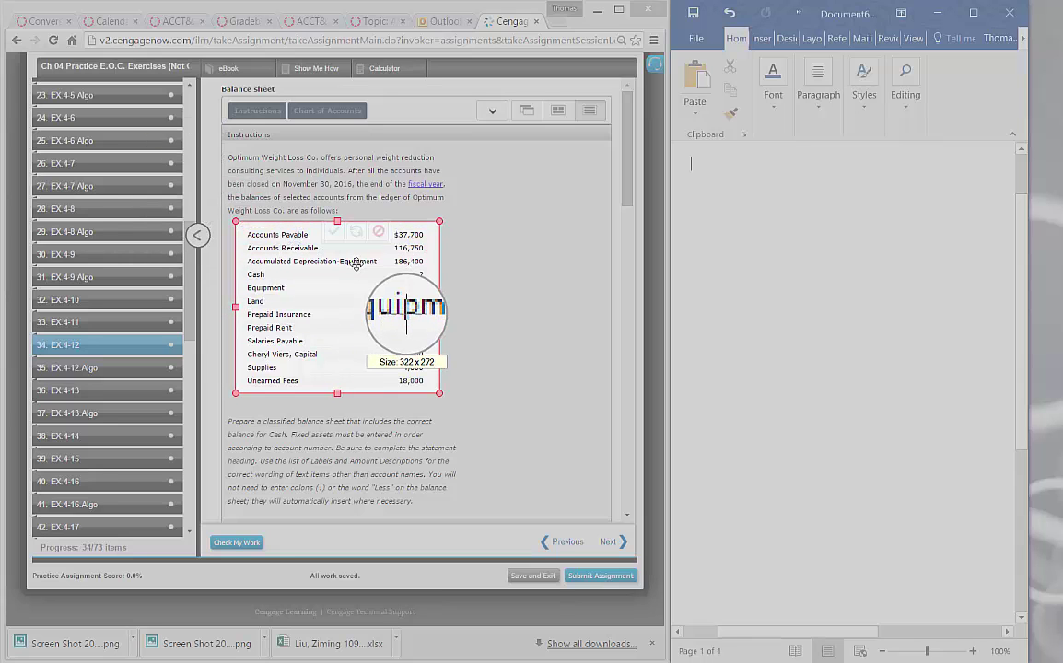
click(333, 231)
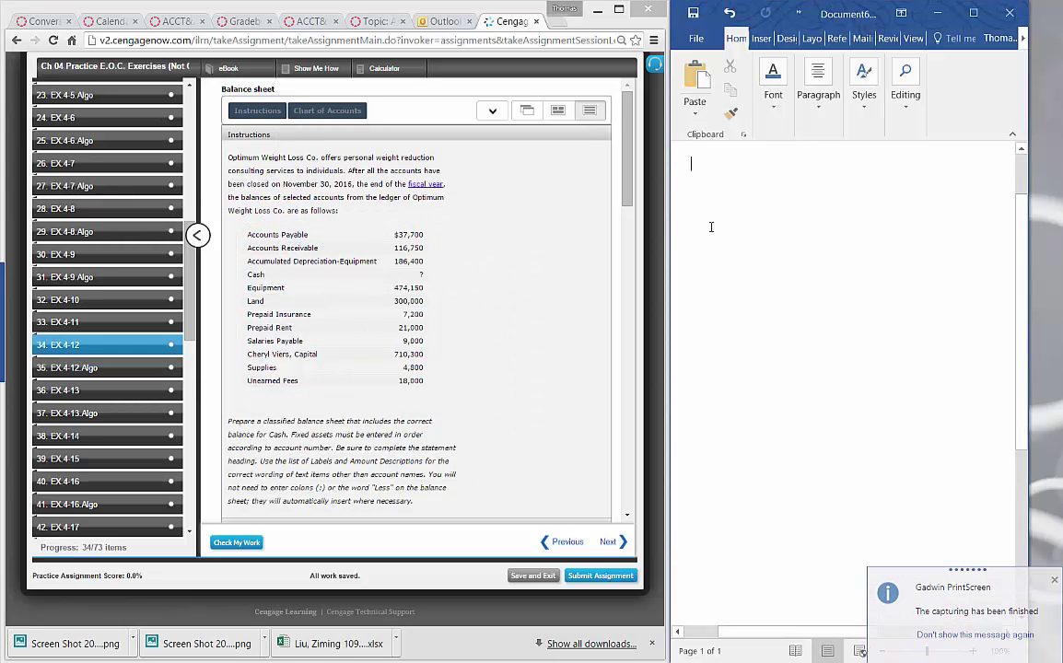
key(ctrl+v)
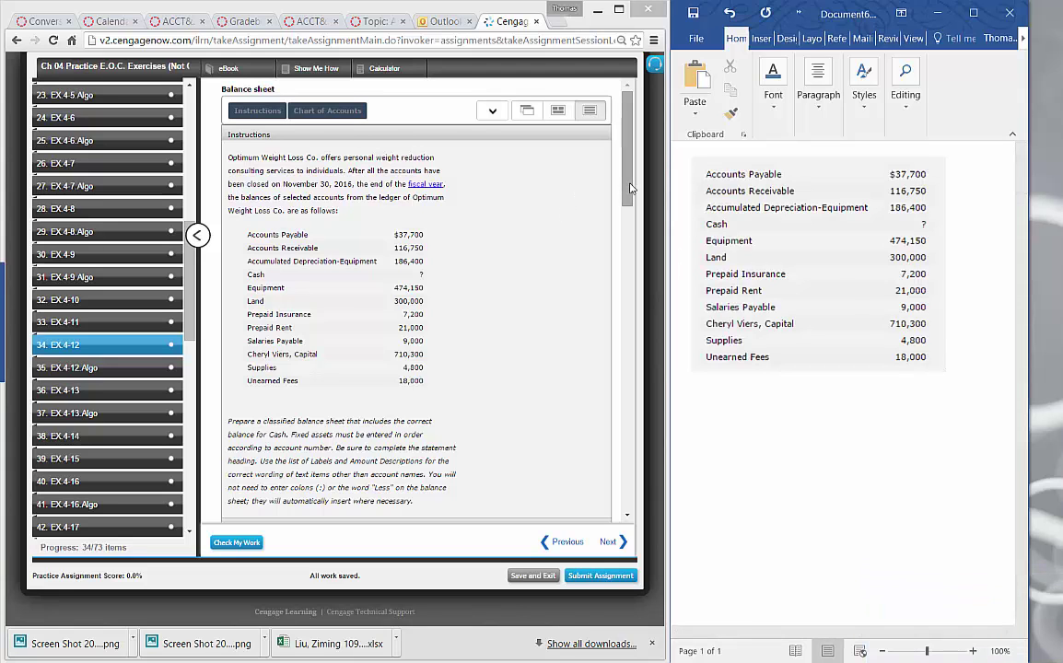
Capture the Labels and Amounts Descriptions list as an image and paste it below the account balances in Word
drag(628, 191, 629, 289)
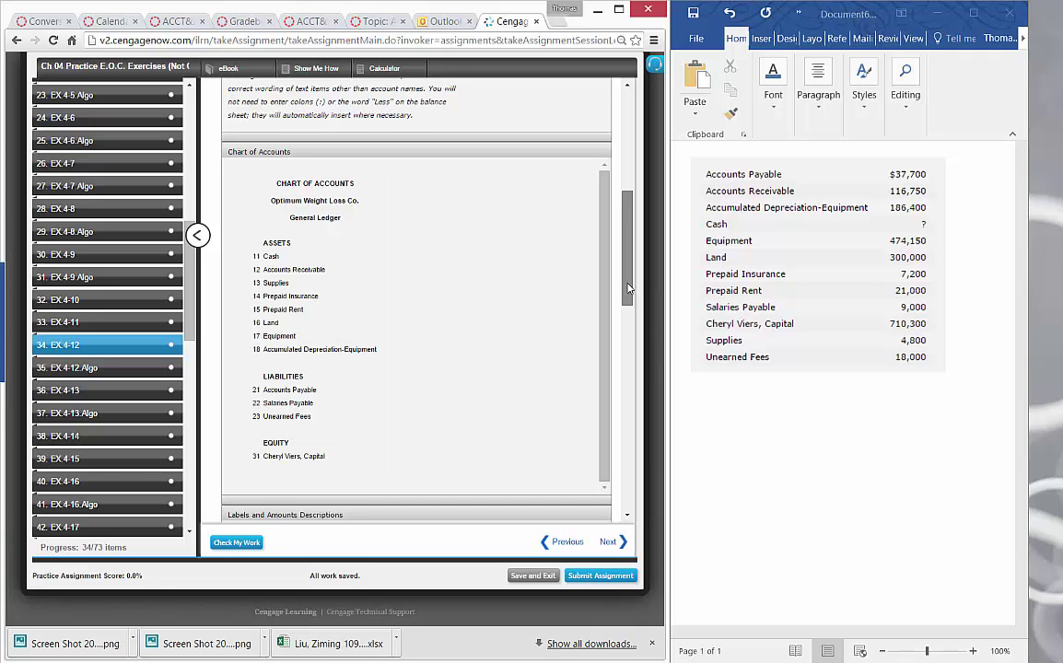
scroll(566, 263, down, 4)
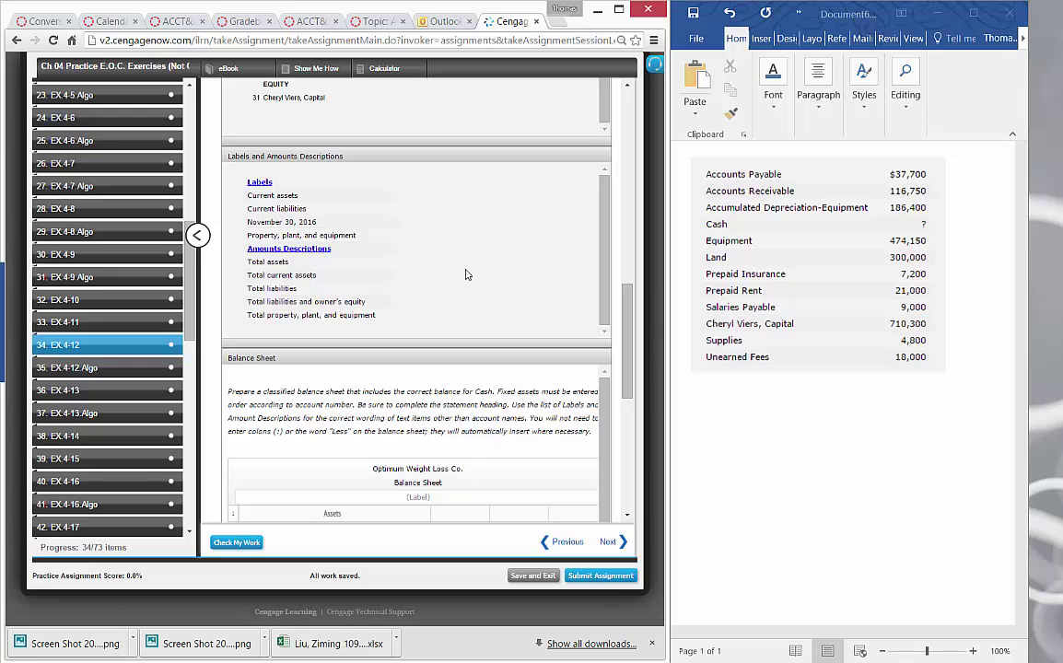
key(Print)
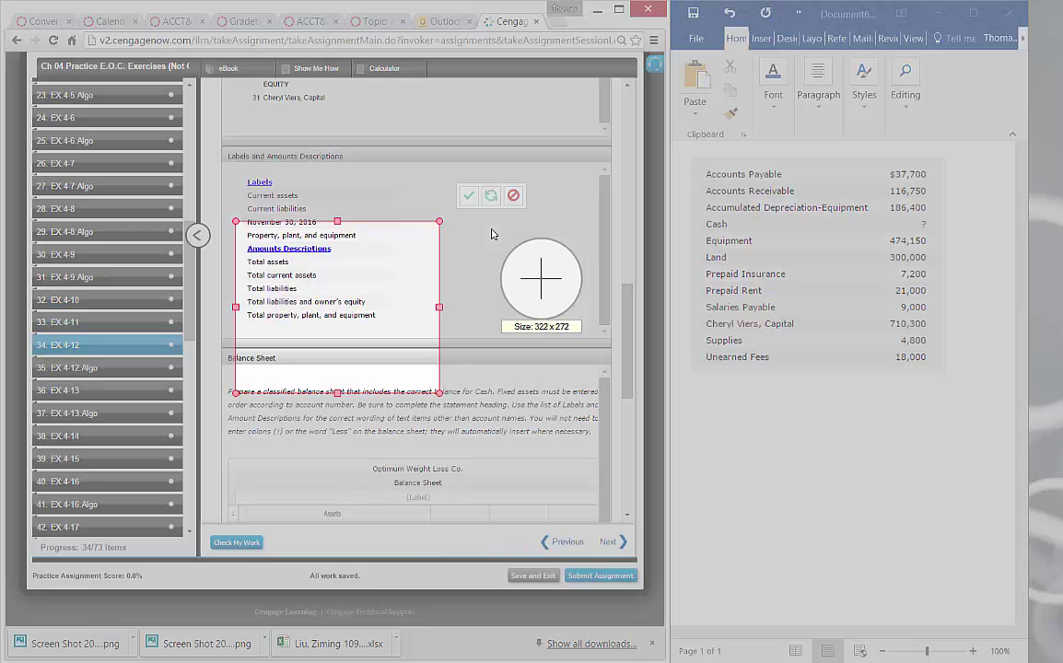
drag(233, 173, 415, 324)
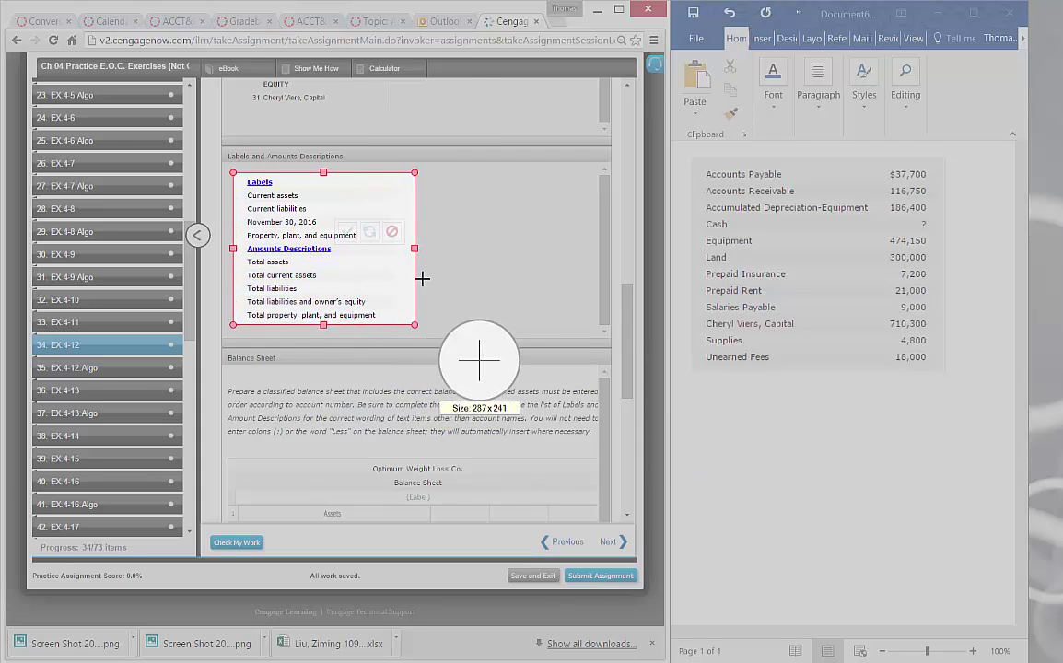
click(346, 231)
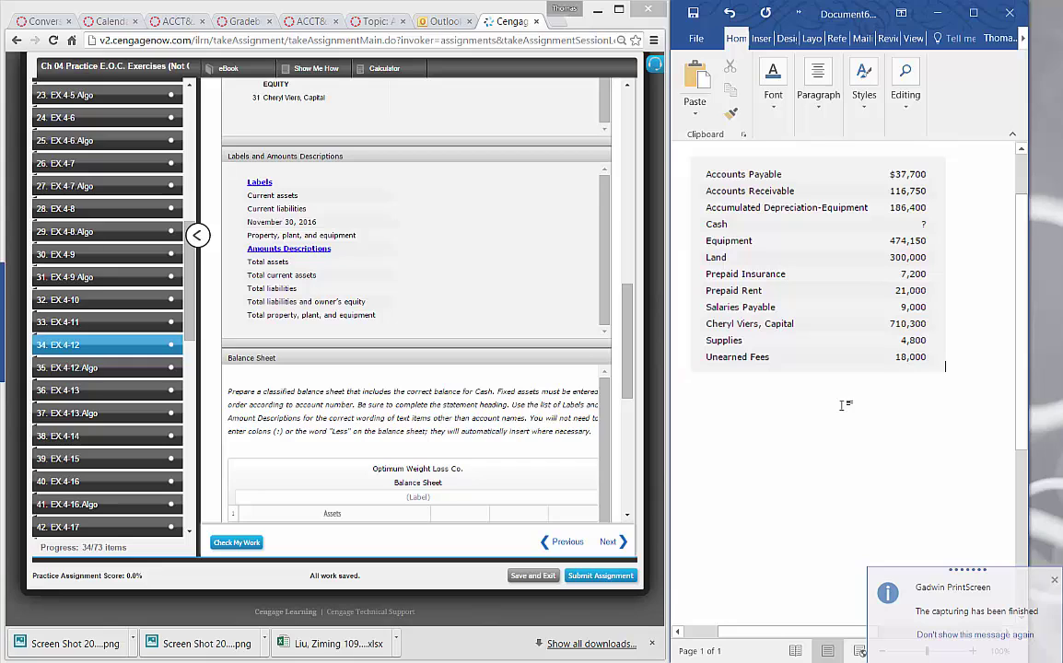
key(ctrl+v)
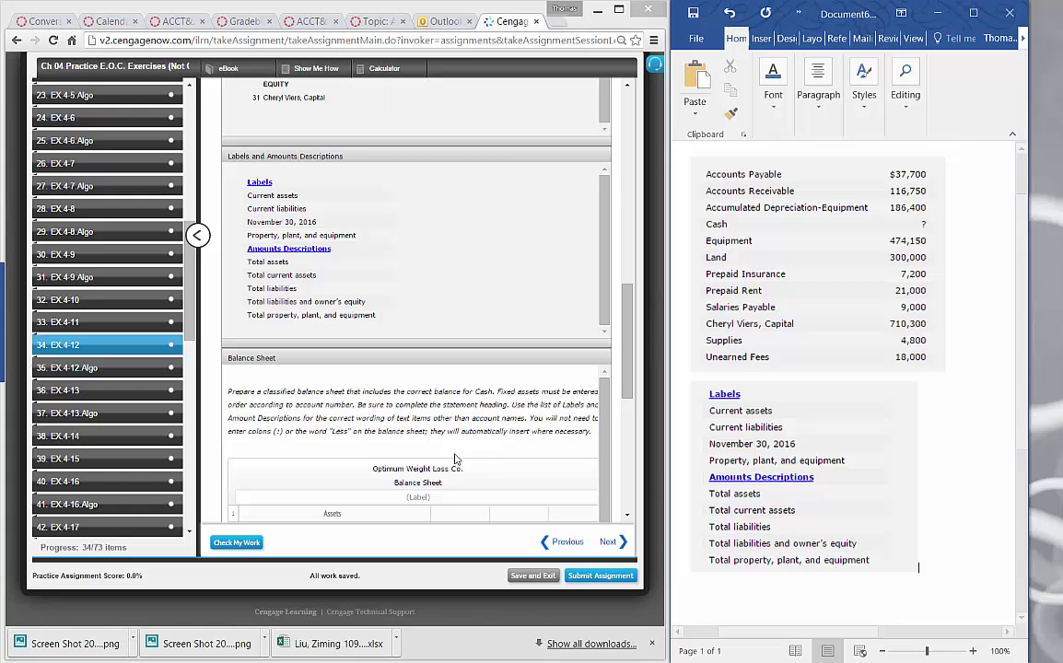
Enter Current assets as the label in row 2 of the exercise's balance sheet
drag(626, 321, 626, 407)
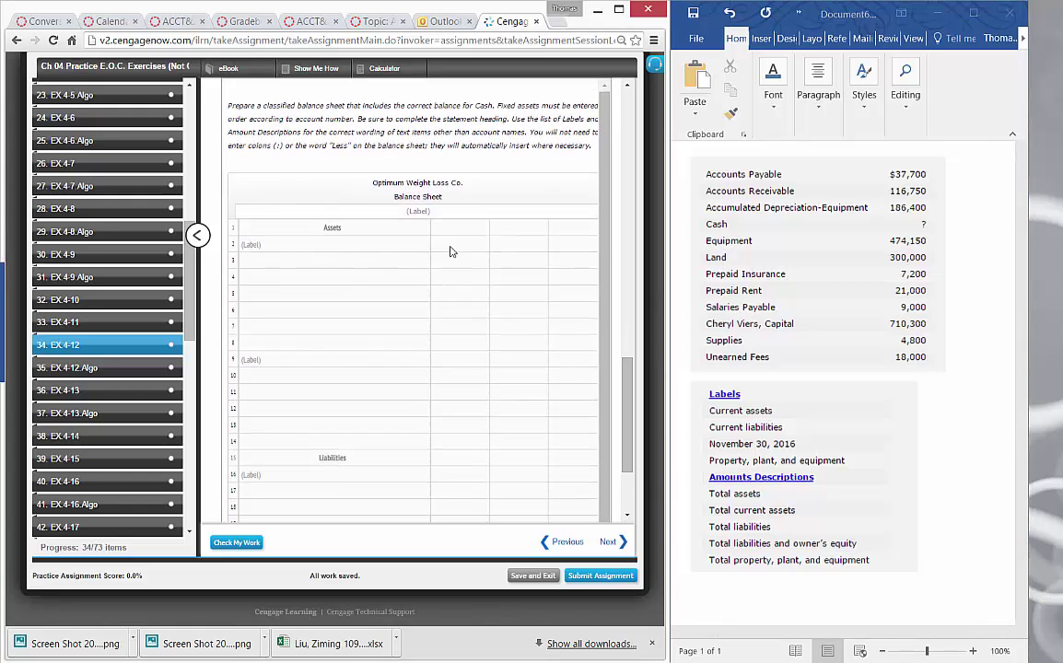
click(270, 242)
text(Current assets)
key(Return)
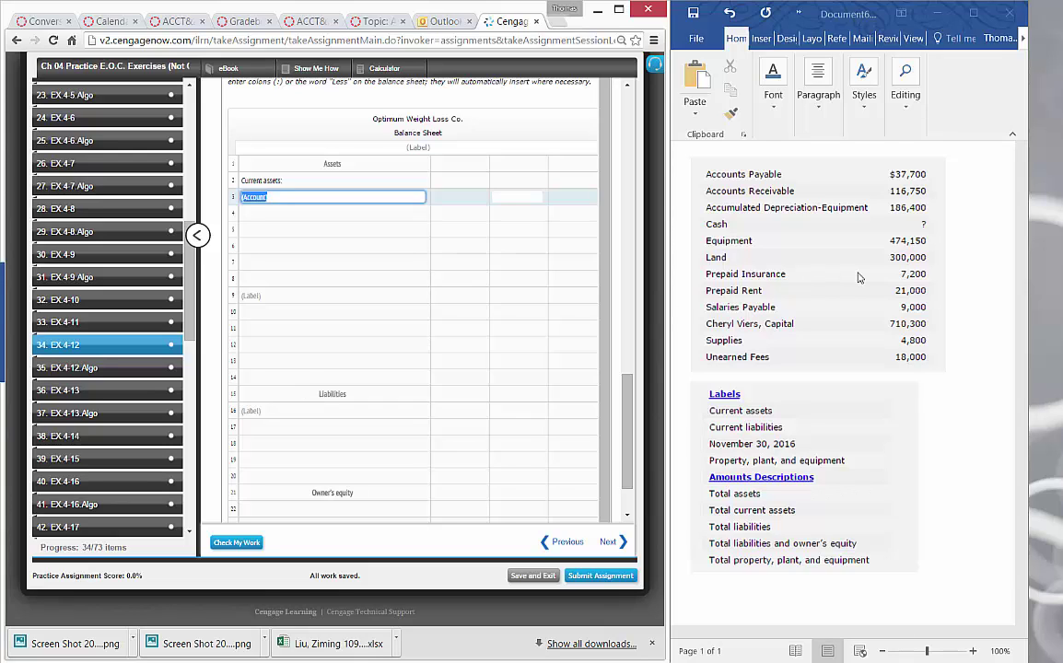
click(625, 397)
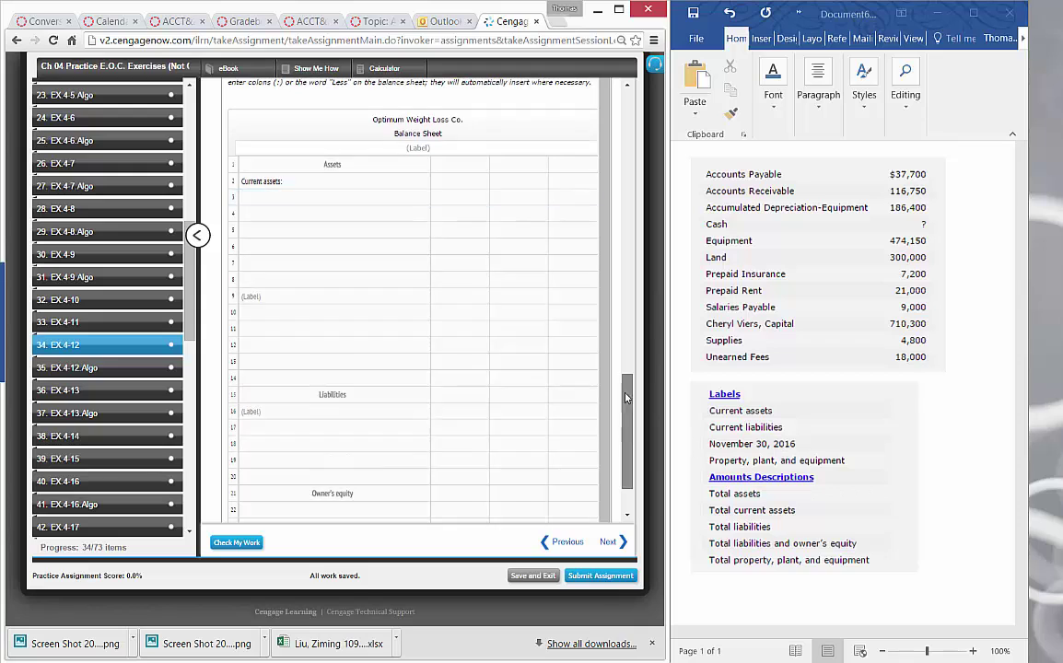
drag(626, 397, 604, 429)
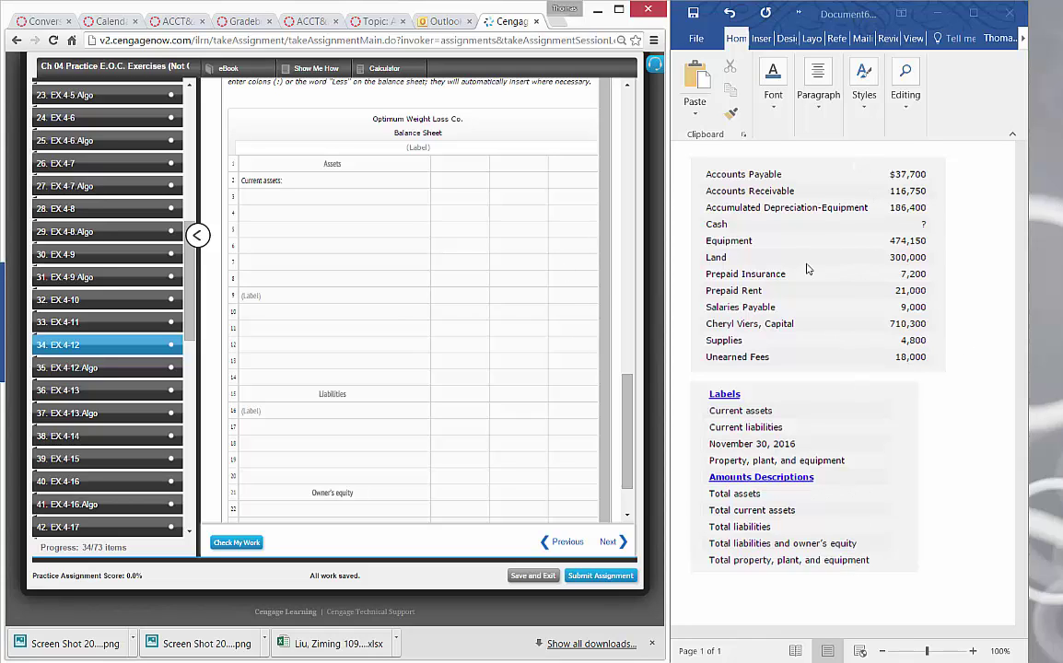
Delete both captured images, the account balances and the label list, from the Word document
click(908, 281)
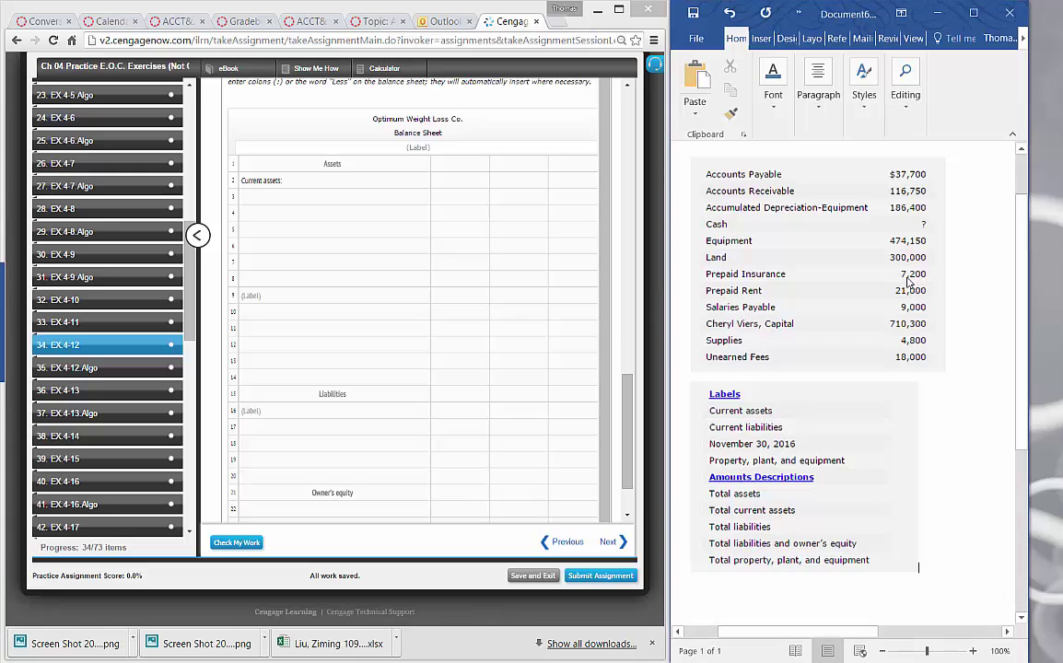
click(834, 297)
key(Delete)
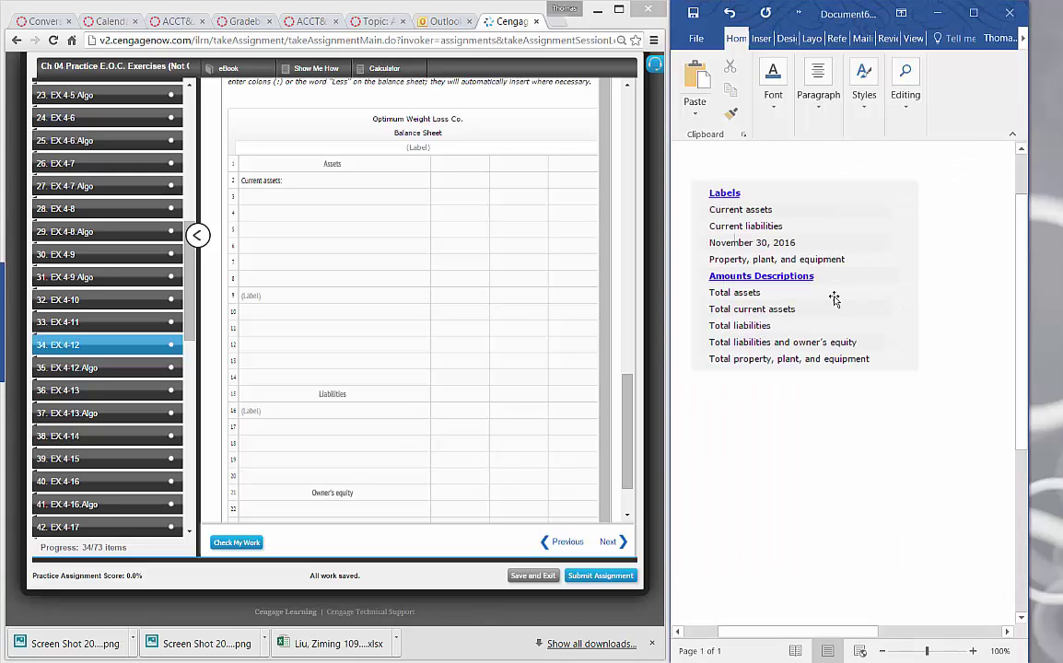
click(840, 314)
key(Delete)
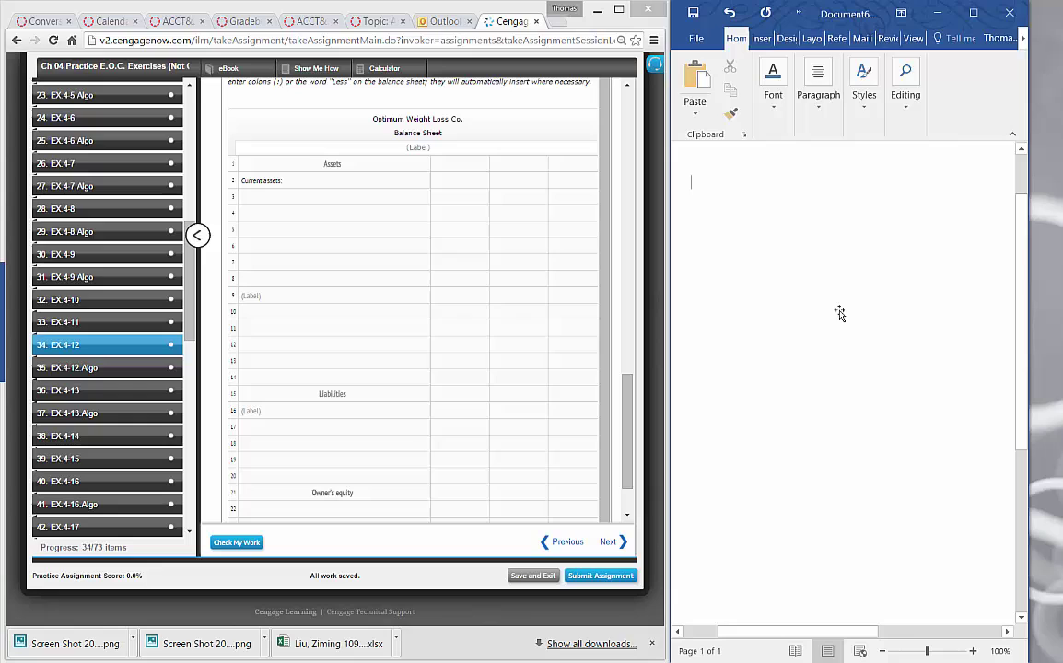